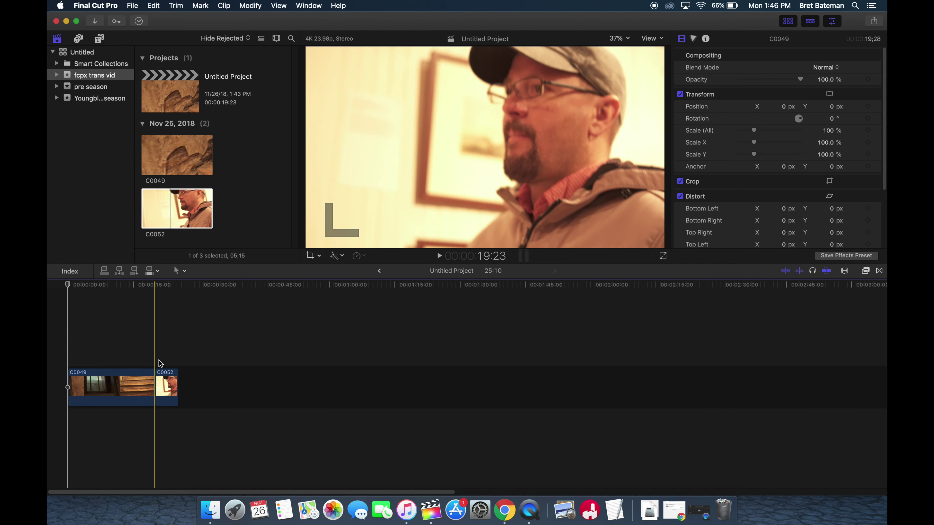
- Play back the cut from clip C0049 to clip C0052 in the timeline
scroll(159, 361, "up", 5)
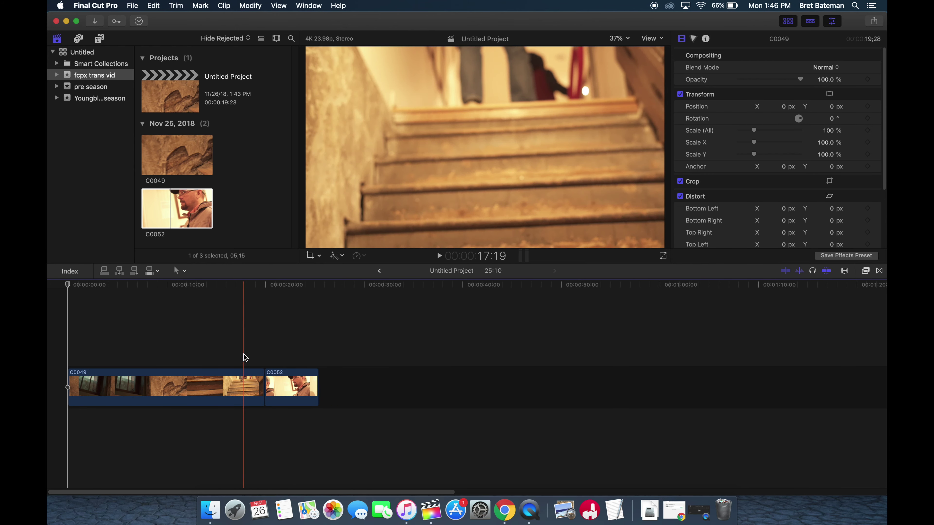
key("space")
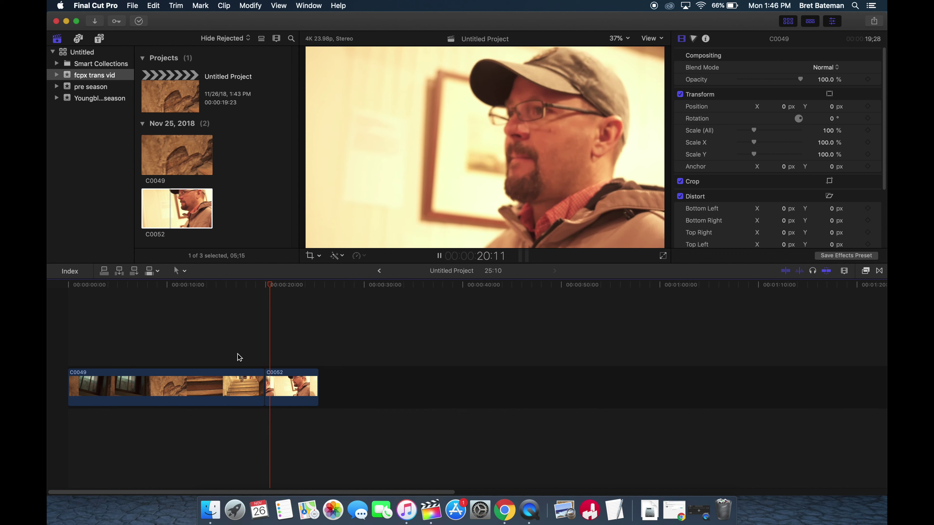
key("space")
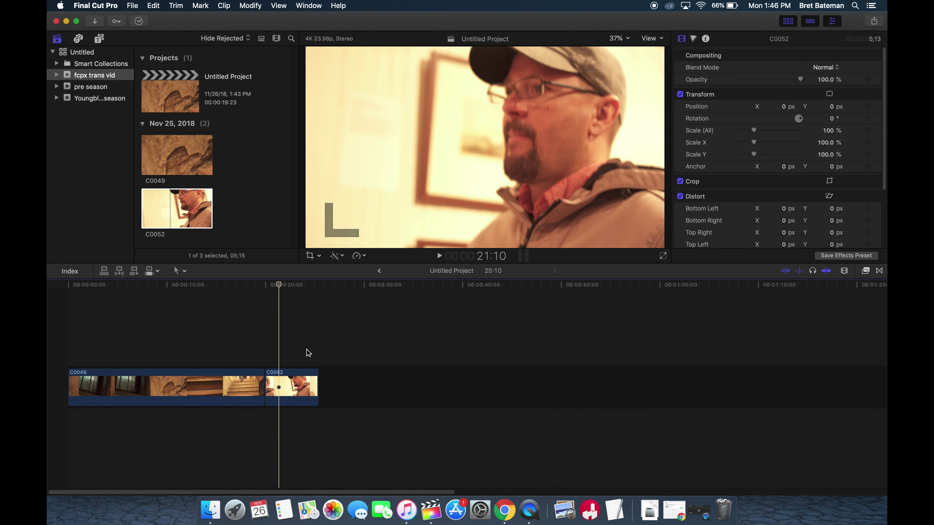
- Apply the Letterbox effect to clips C0049 and C0052, set its aspect ratio to 2.35:1 on both, and preview the cut
left_click(866, 271)
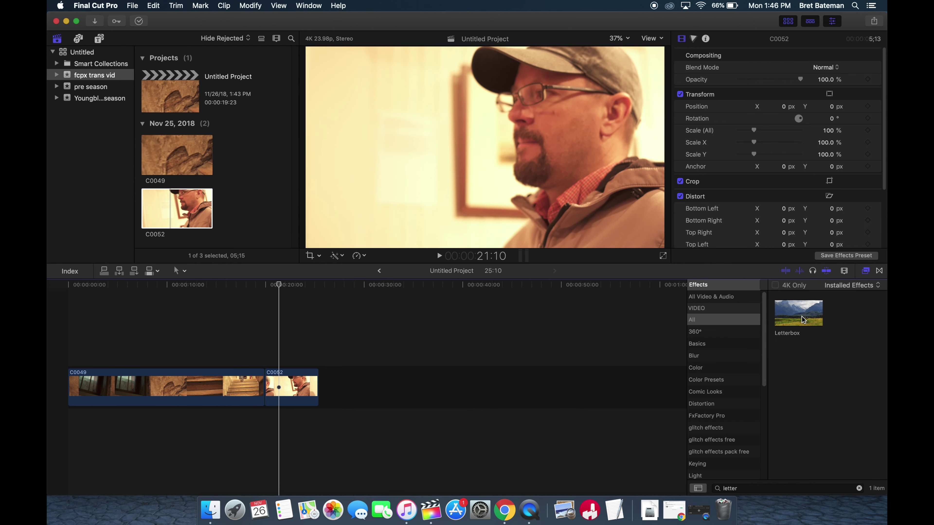
left_click_drag(804, 319, 212, 386)
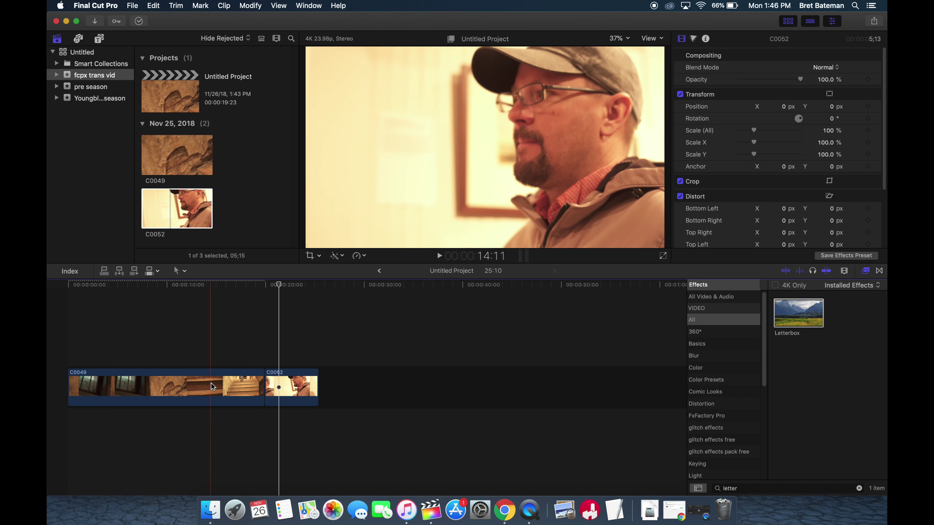
left_click_drag(799, 314, 291, 393)
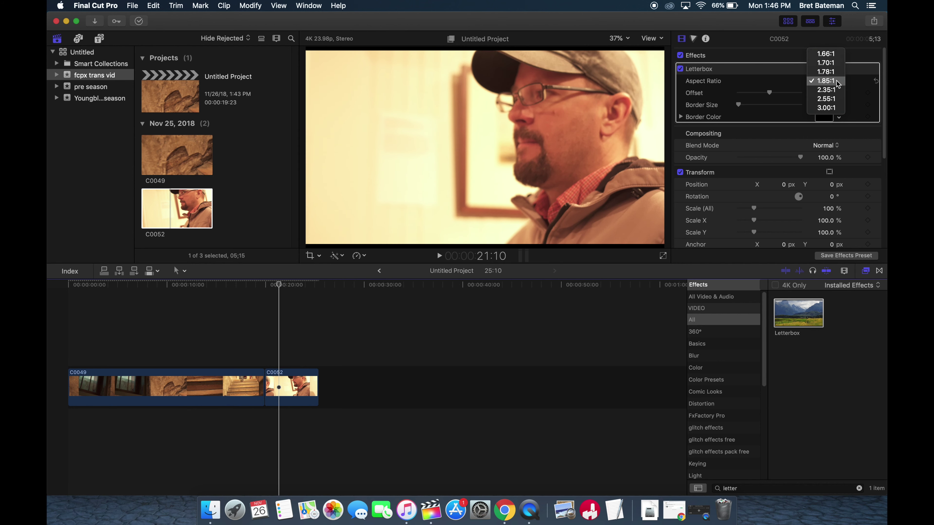
left_click(836, 89)
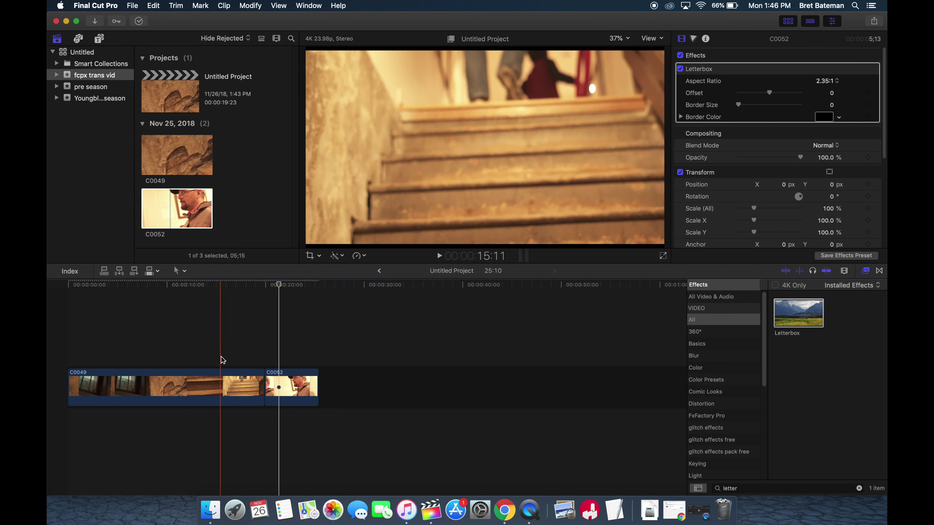
left_click(220, 386)
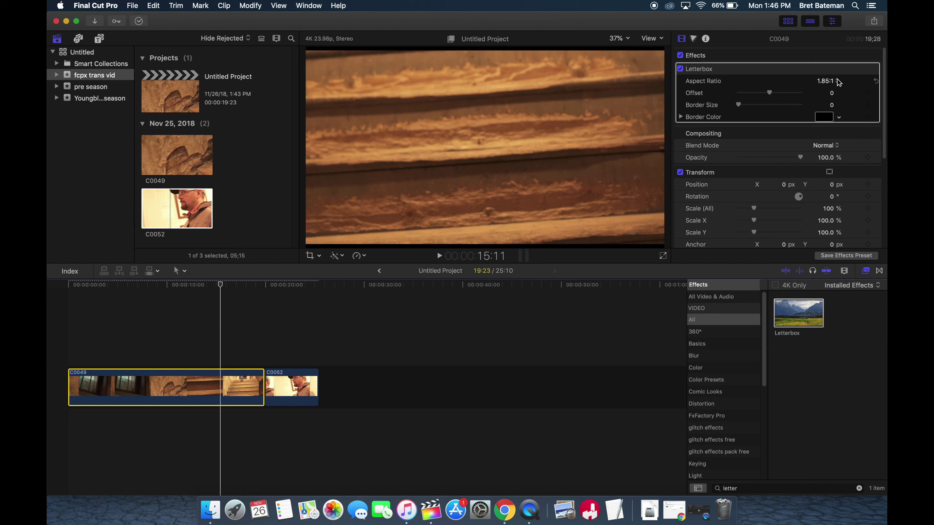
left_click(838, 82)
left_click(836, 90)
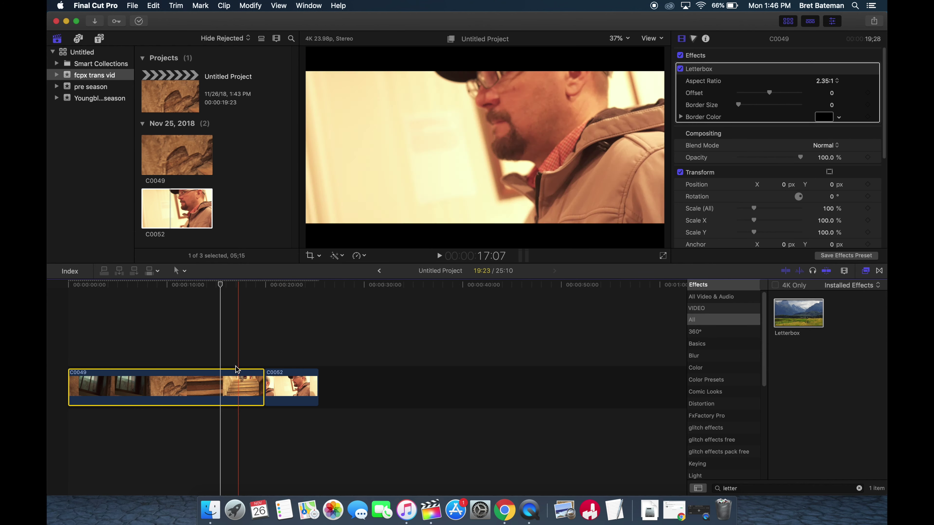
key("space")
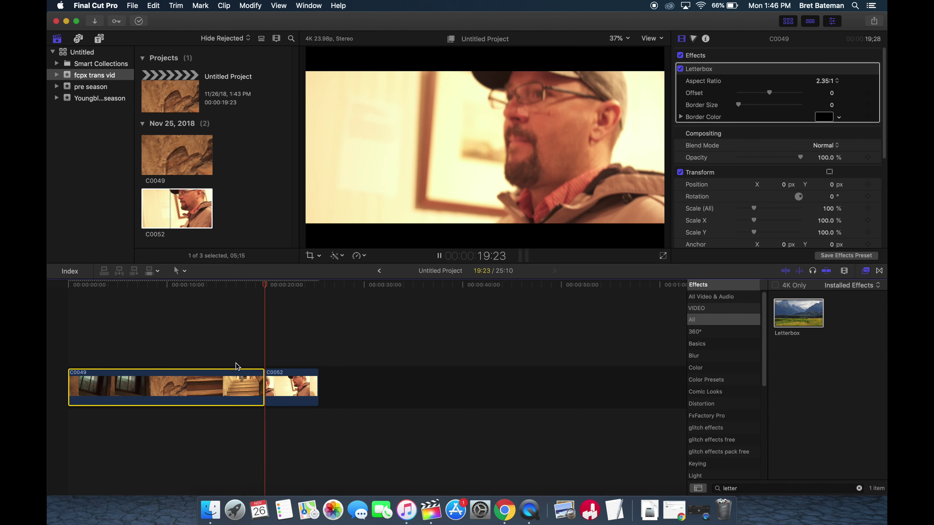
key("space")
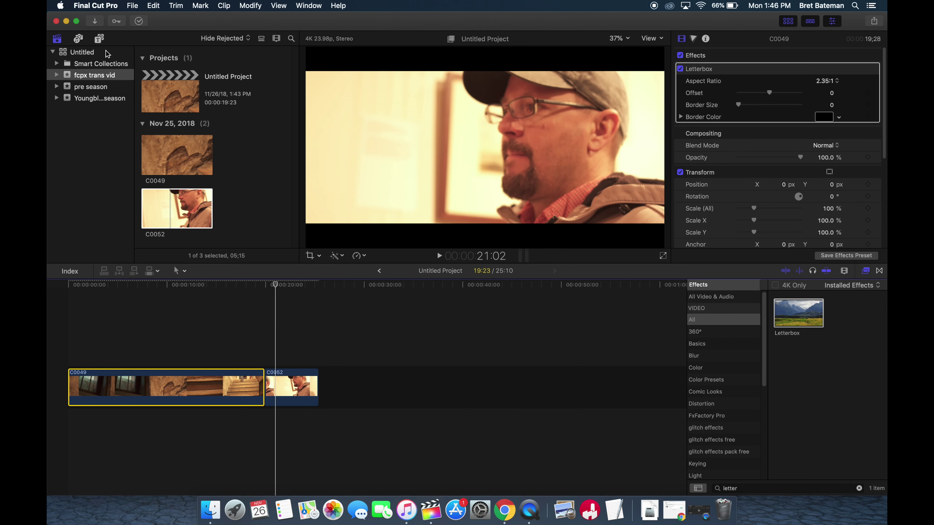
- Place the Zoom title In - A above the end of C0049 and In - B Long above the start of C0052
left_click(97, 39)
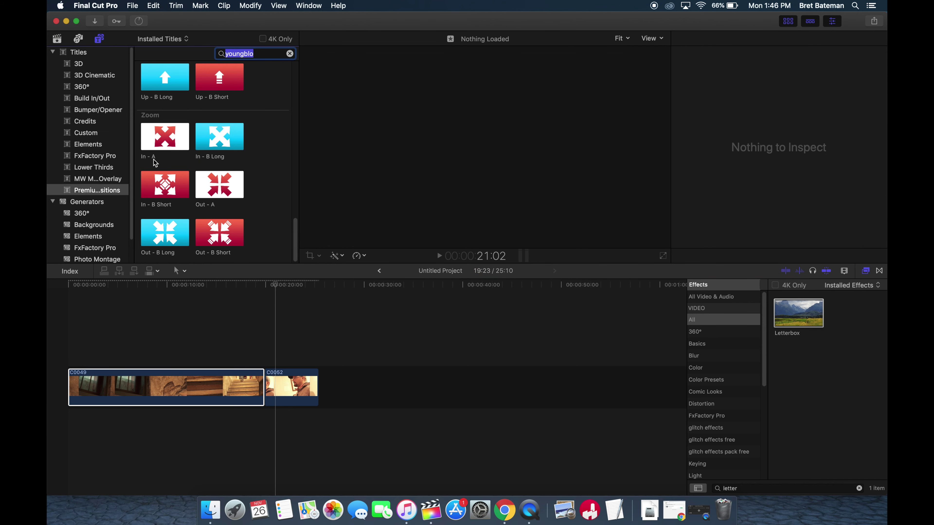
left_click(159, 139)
left_click_drag(162, 139, 258, 359)
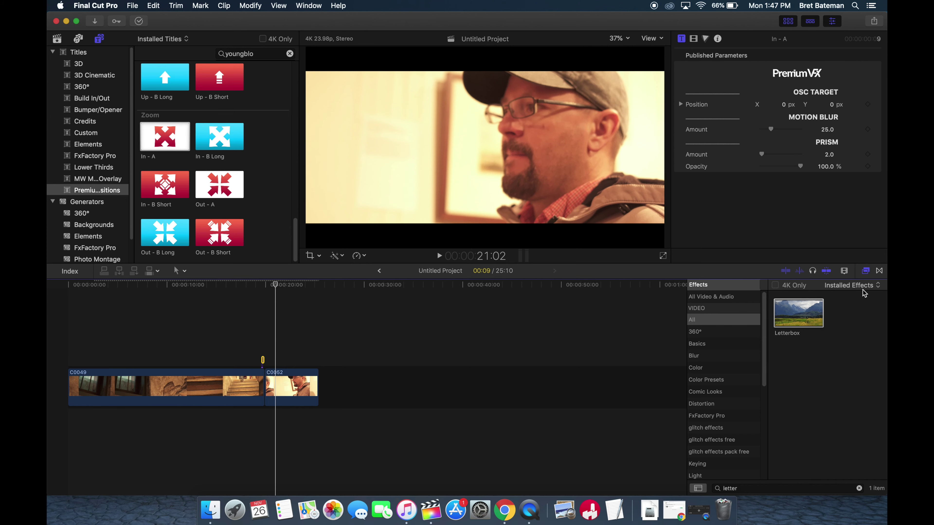
left_click(881, 272)
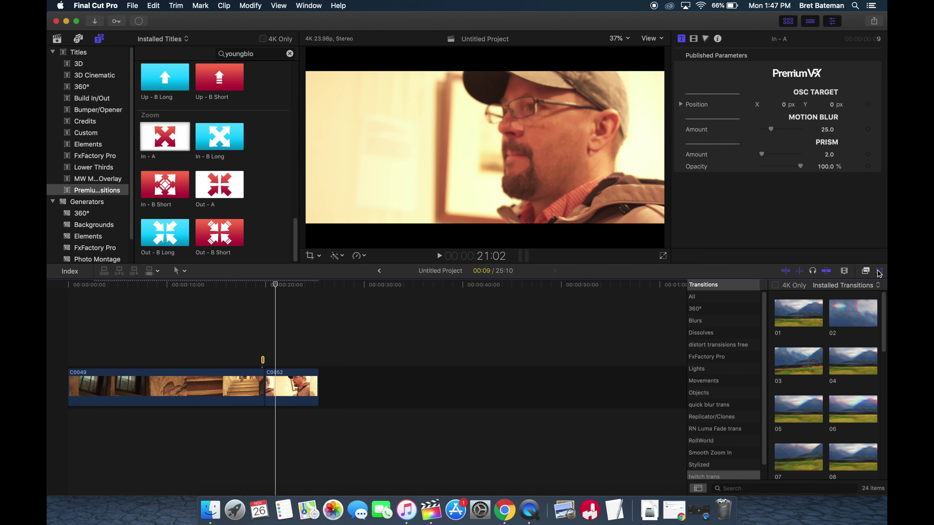
left_click(879, 272)
left_click(226, 138)
left_click_drag(226, 138, 269, 360)
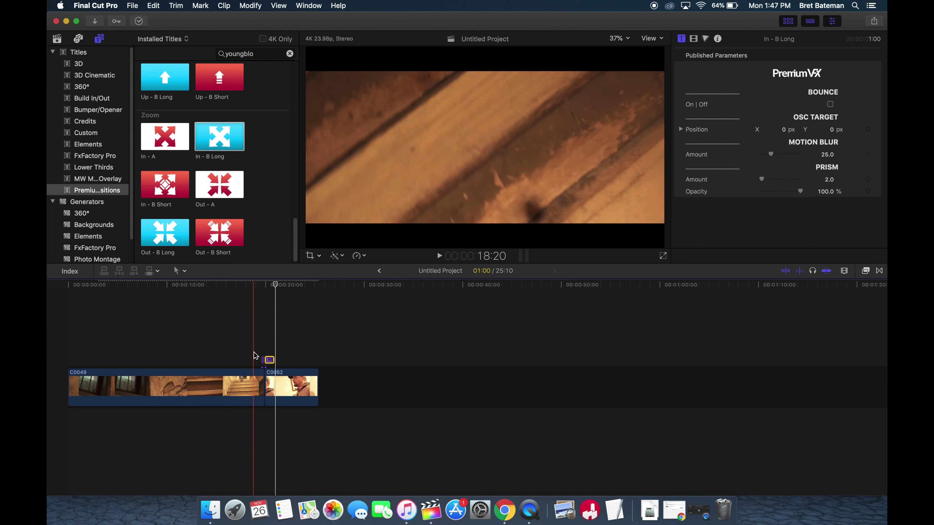
- Play back the zoom transition across the cut to check how the letterbox bars behave
key("super+equal")
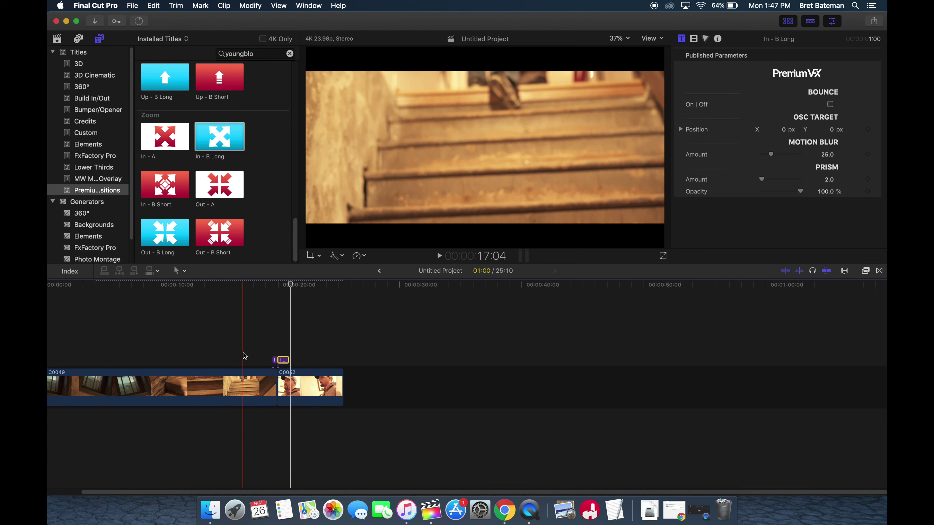
key("space")
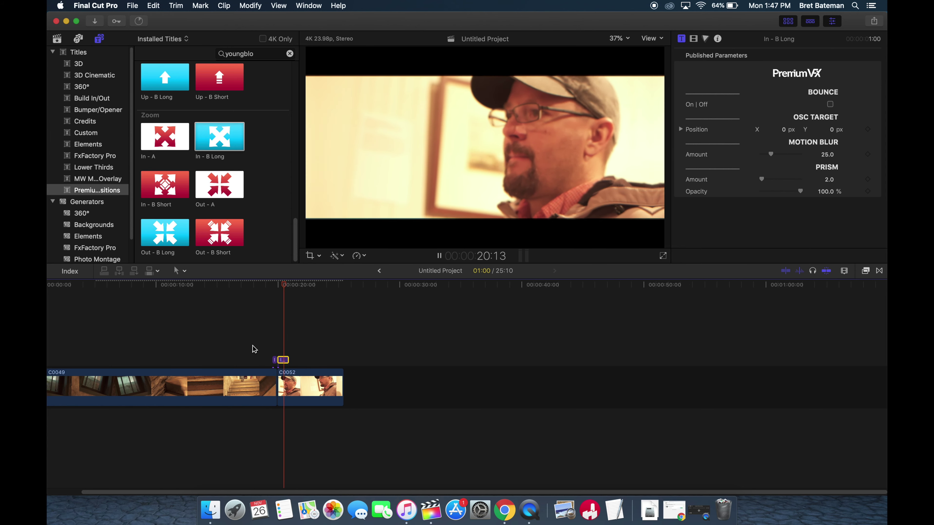
key("space")
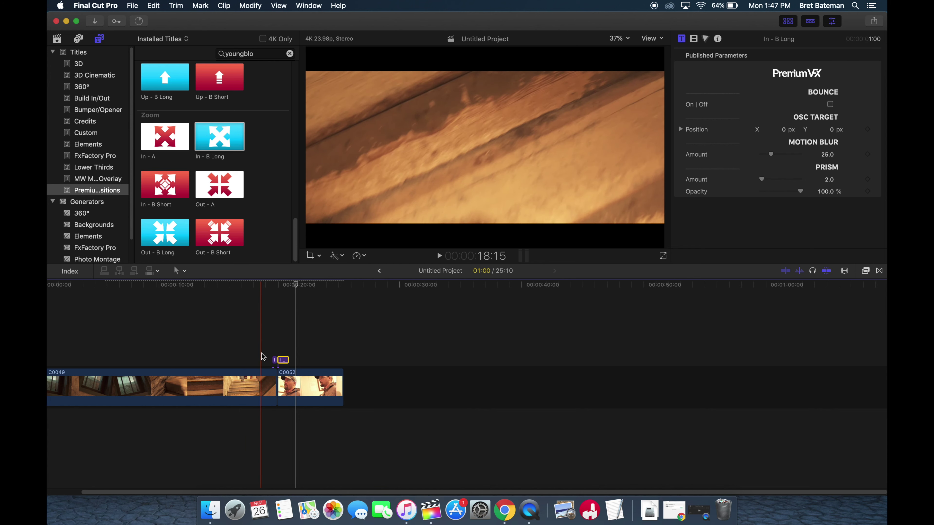
key("space")
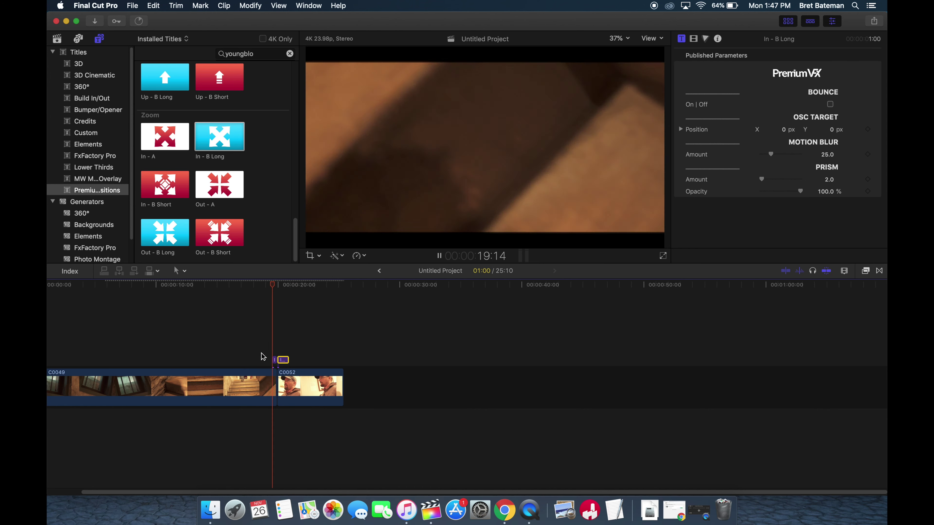
key("space")
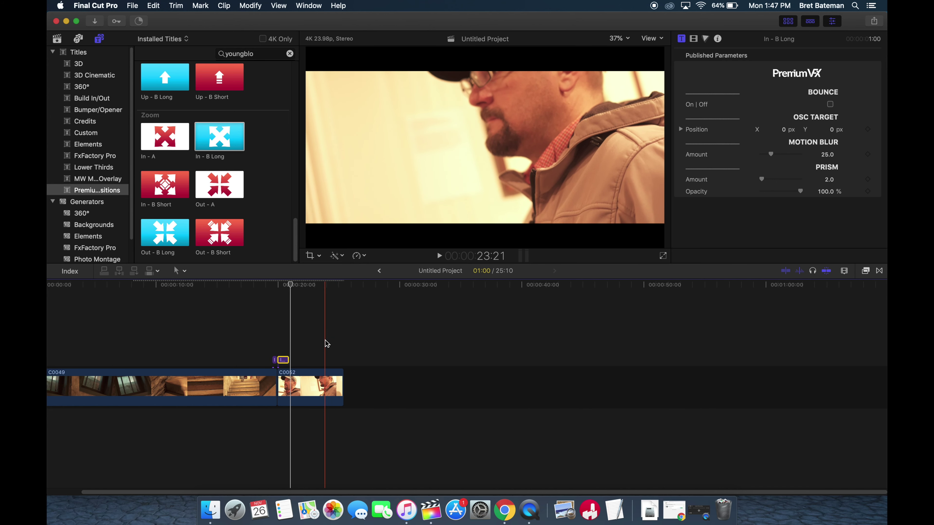
- Delete everything from the timeline and place fresh copies of clip C0049 followed by C0052
left_click_drag(305, 349, 233, 412)
key("Delete")
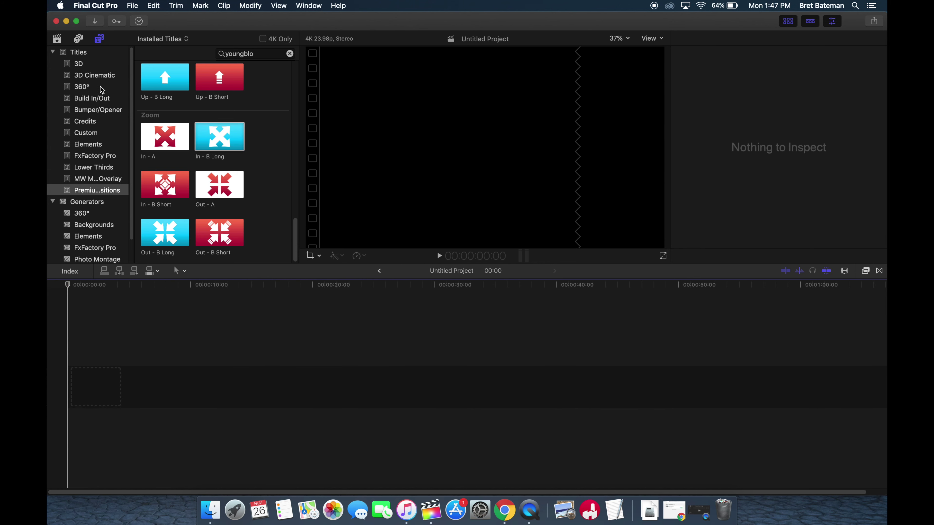
left_click(62, 39)
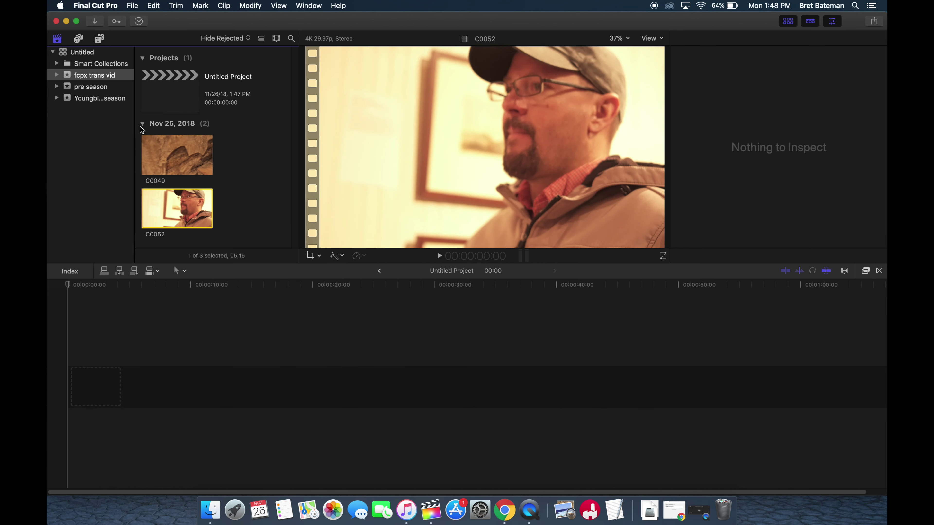
left_click(170, 157)
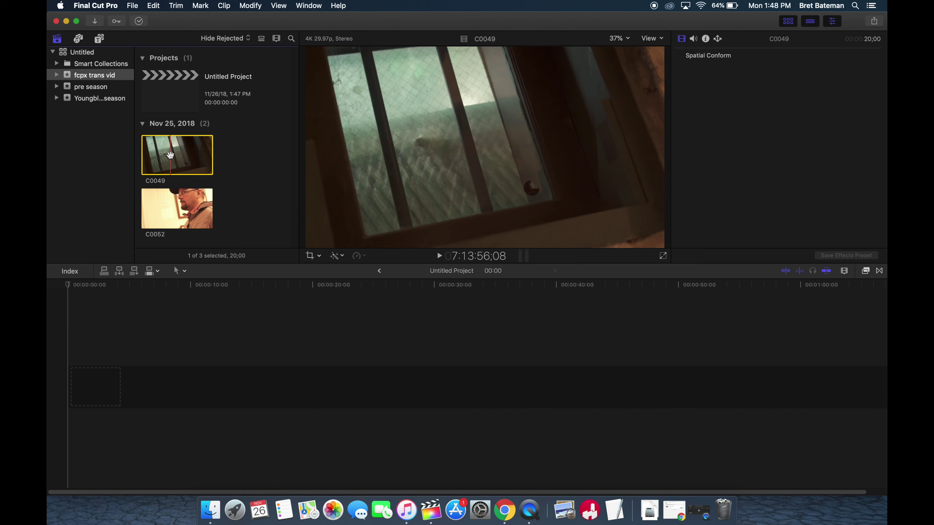
left_click_drag(171, 151, 92, 388)
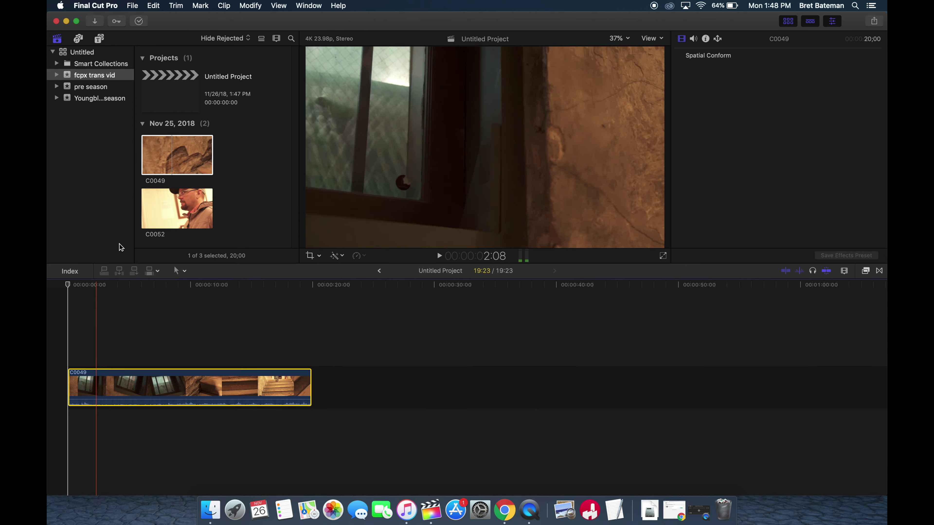
left_click(175, 208)
left_click_drag(174, 204, 312, 386)
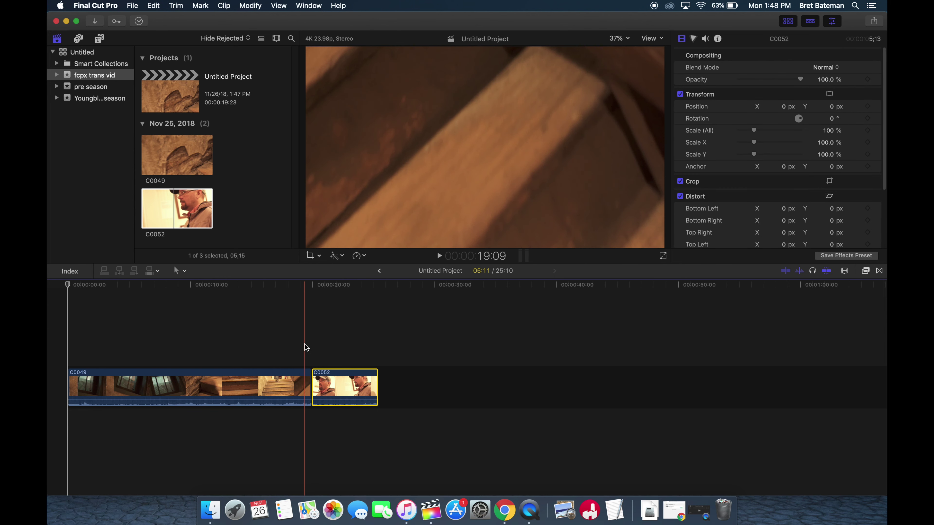
- Add the Zoom title In - A over the end of C0049 and In - B Long over the start of C0052
left_click(99, 39)
left_click_drag(166, 140, 308, 358)
left_click_drag(206, 145, 313, 353)
- Play back the zoom transition between the two clips without letterboxing
key("space")
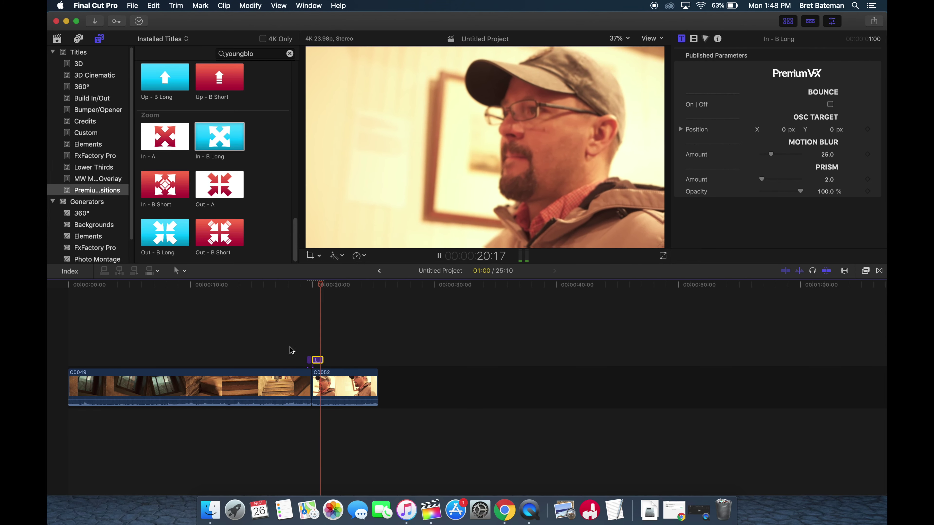
key("space")
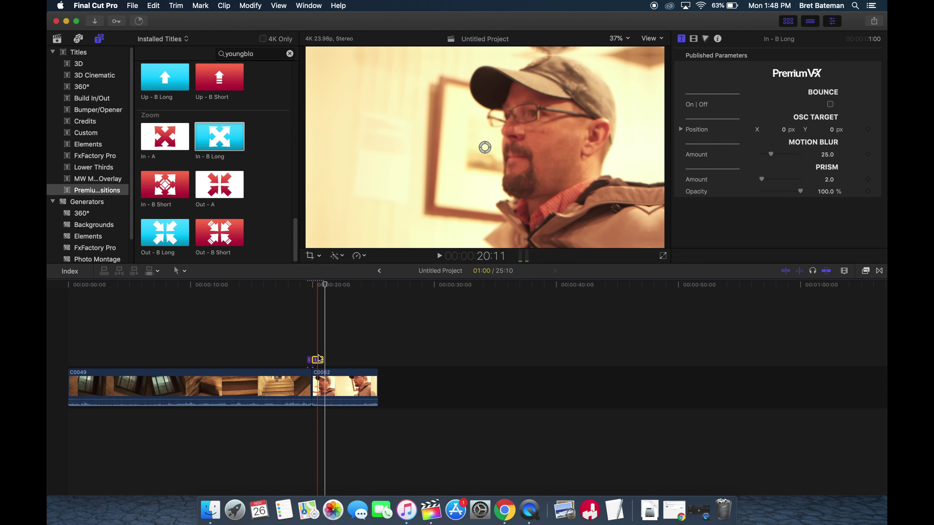
key("space")
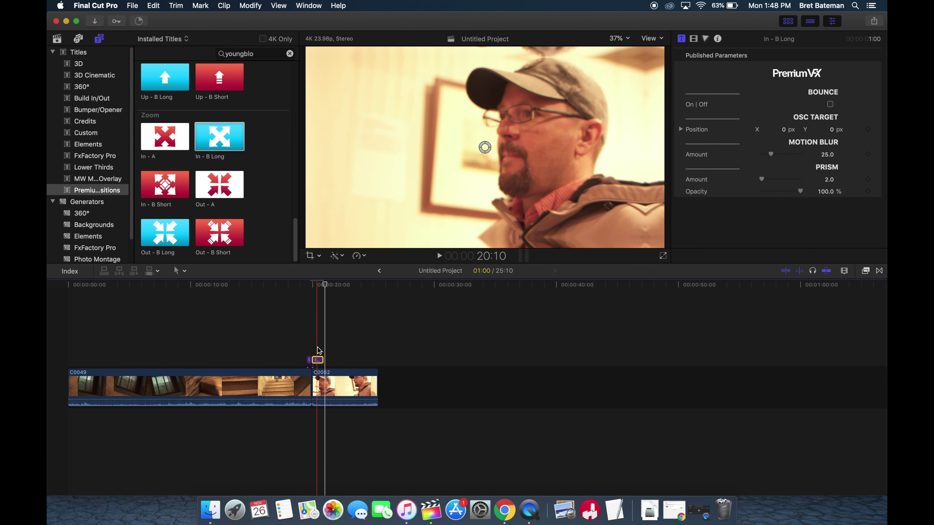
key("space")
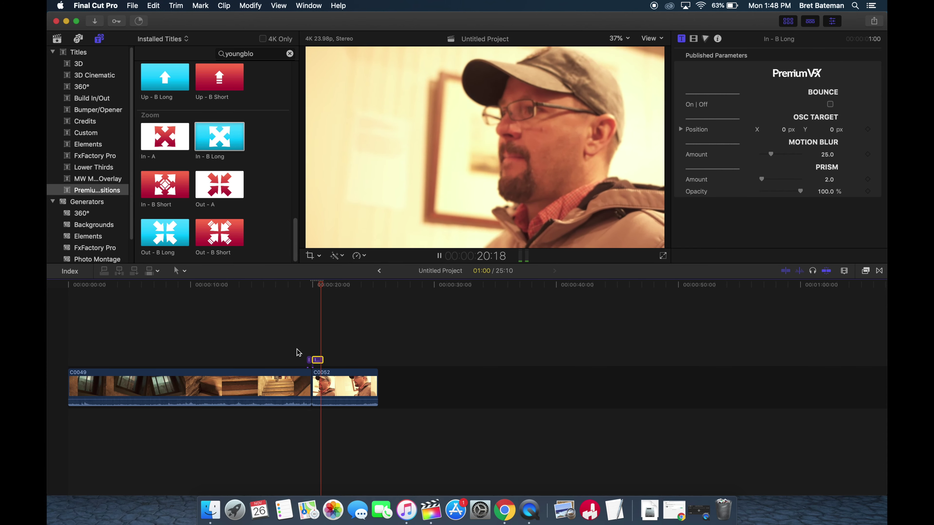
key("space")
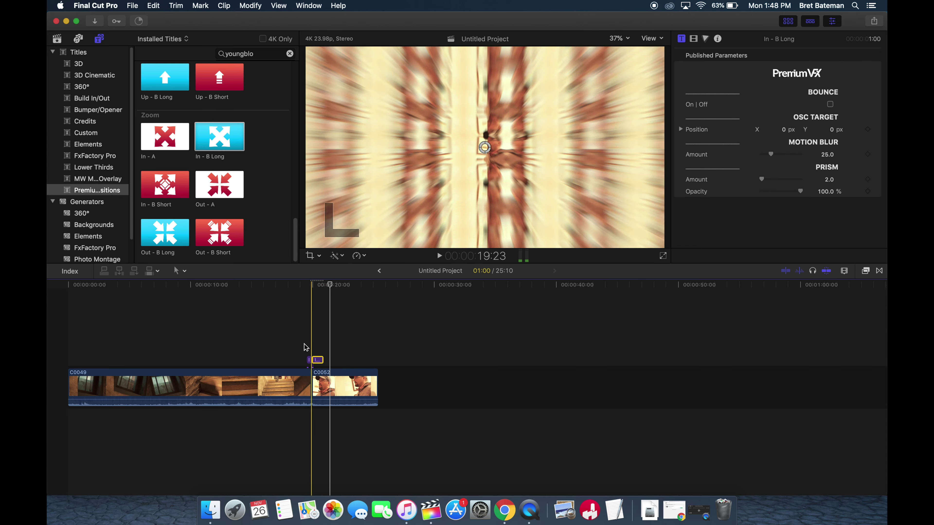
- Combine clip C0049 and its In - A title into a compound clip in the fcpx trans vid event, keeping the default name
left_click(293, 356)
left_click_drag(295, 363, 306, 394)
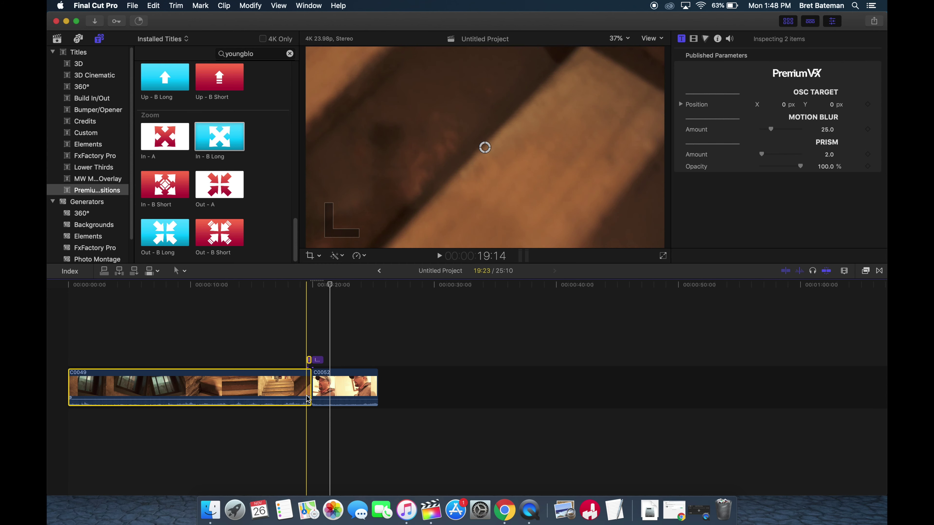
right_click(299, 316)
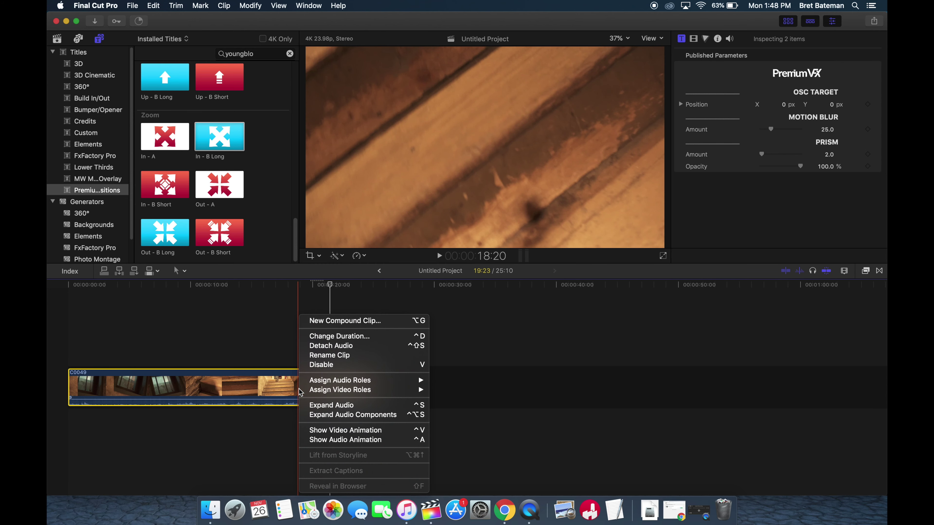
left_click(343, 321)
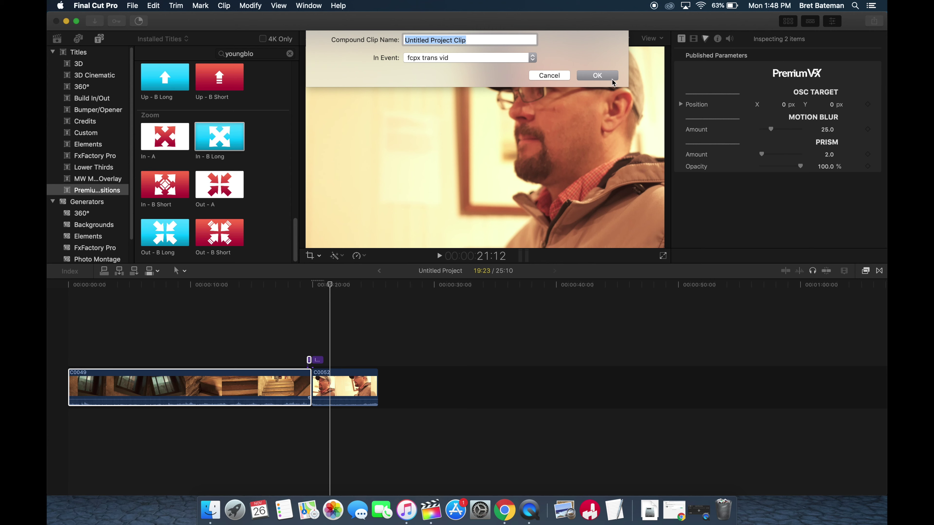
left_click(597, 75)
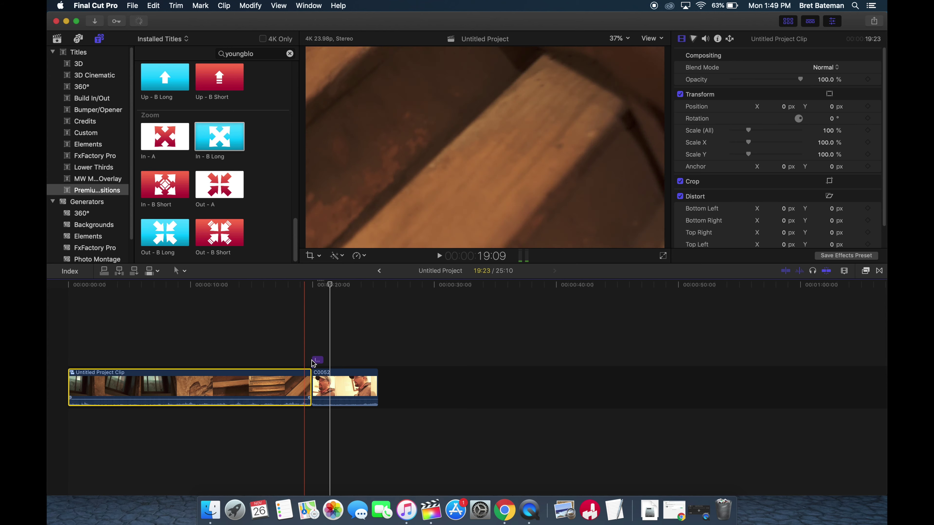
- Combine clip C0052 and its In - B Long title into a compound clip in the fcpx trans vid event, and play back the transition
left_click(341, 357)
left_click_drag(343, 359, 319, 378)
right_click(327, 376)
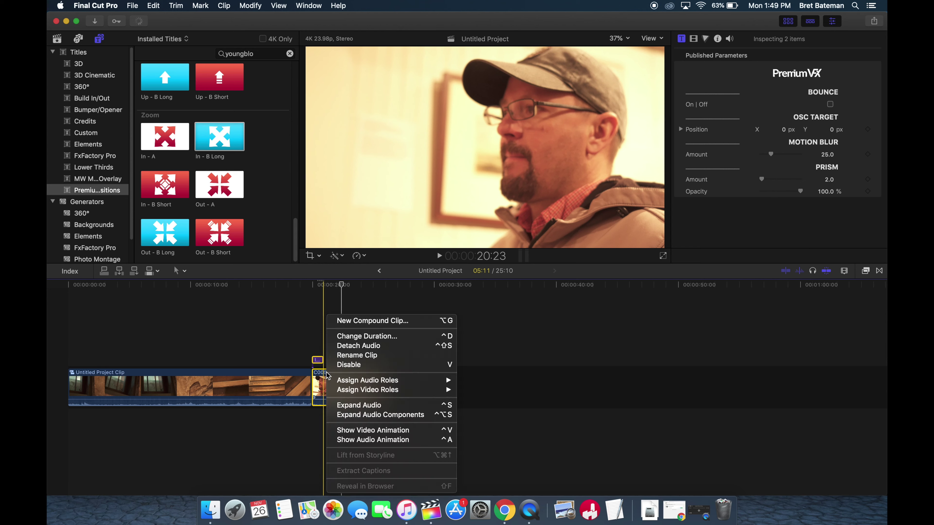
left_click(365, 321)
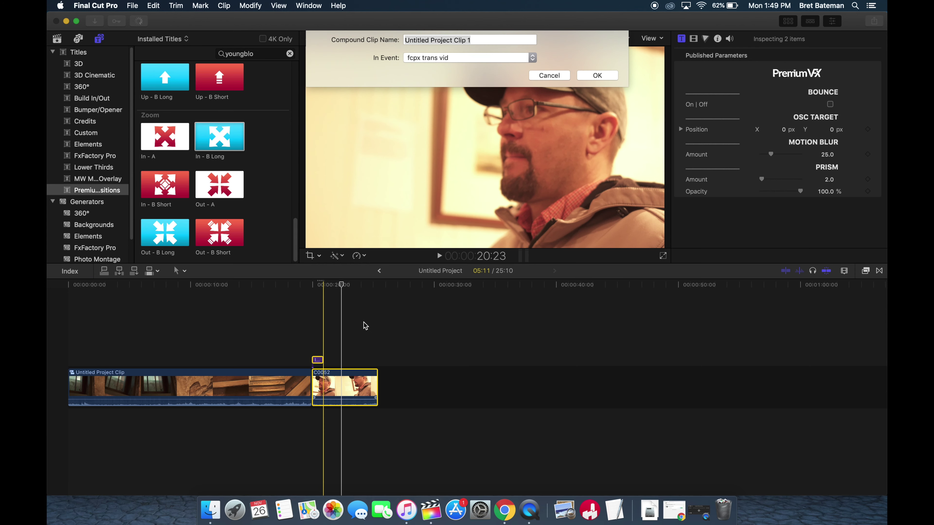
left_click(598, 75)
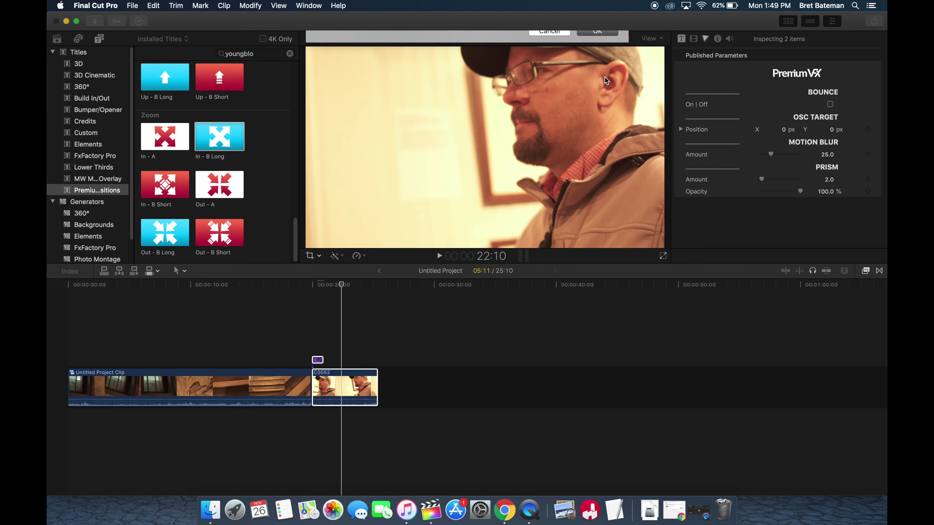
key("space")
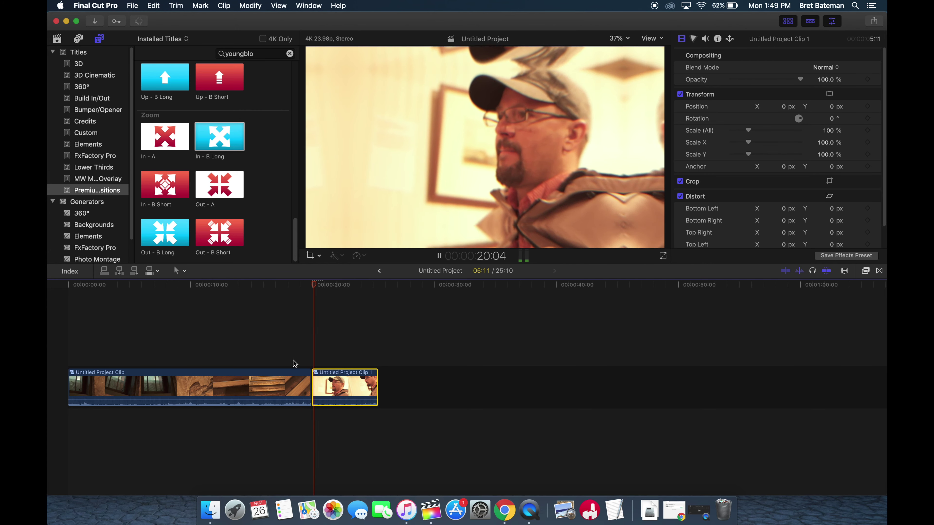
key("space")
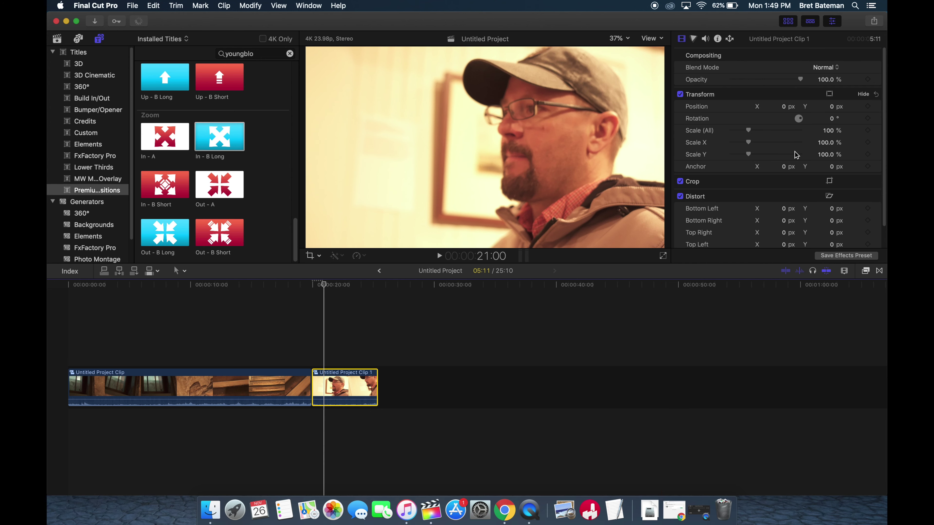
- Find the Letterbox effect by searching for "letter" and apply it to both compound clips in the timeline
left_click(865, 271)
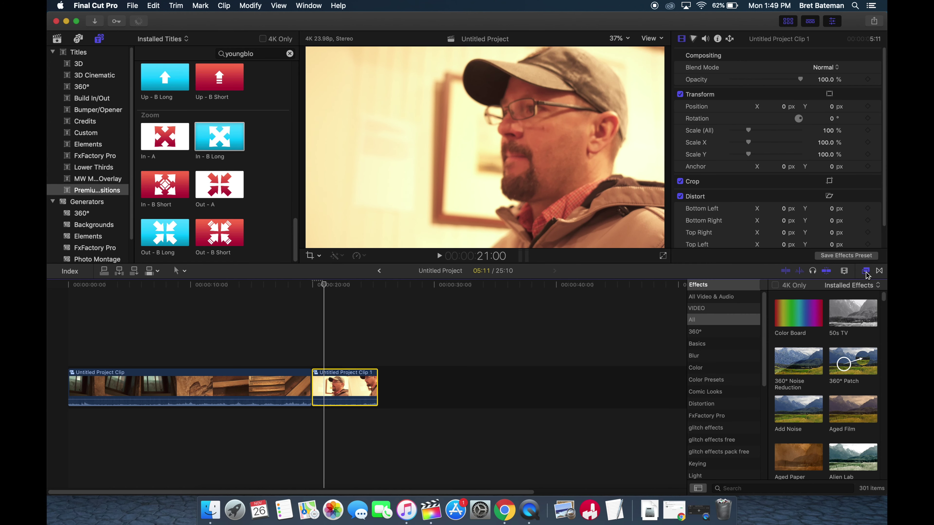
left_click(775, 490)
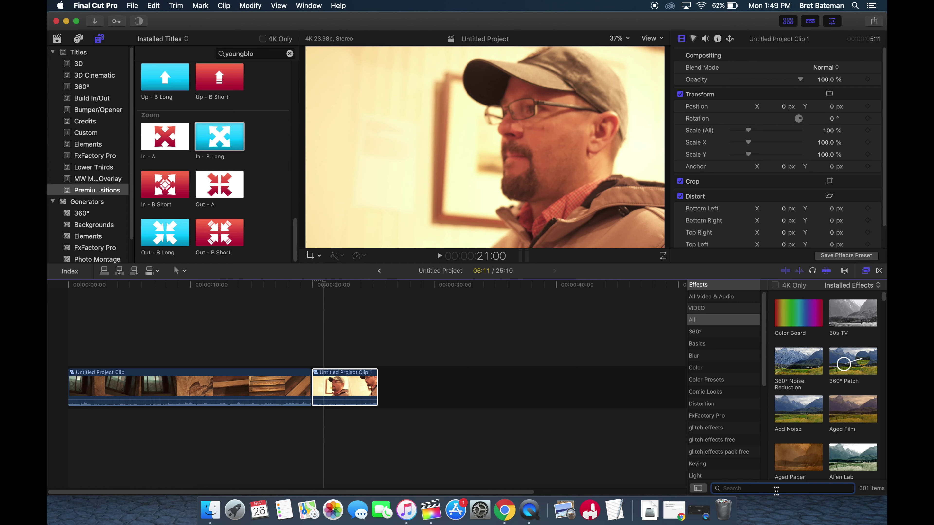
type("letter")
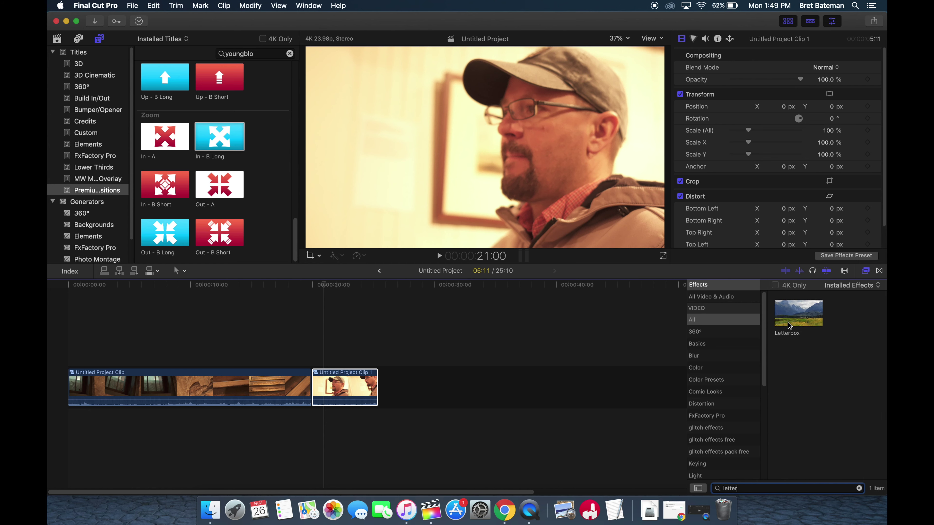
left_click(788, 321)
left_click_drag(786, 318, 277, 387)
left_click_drag(777, 319, 350, 388)
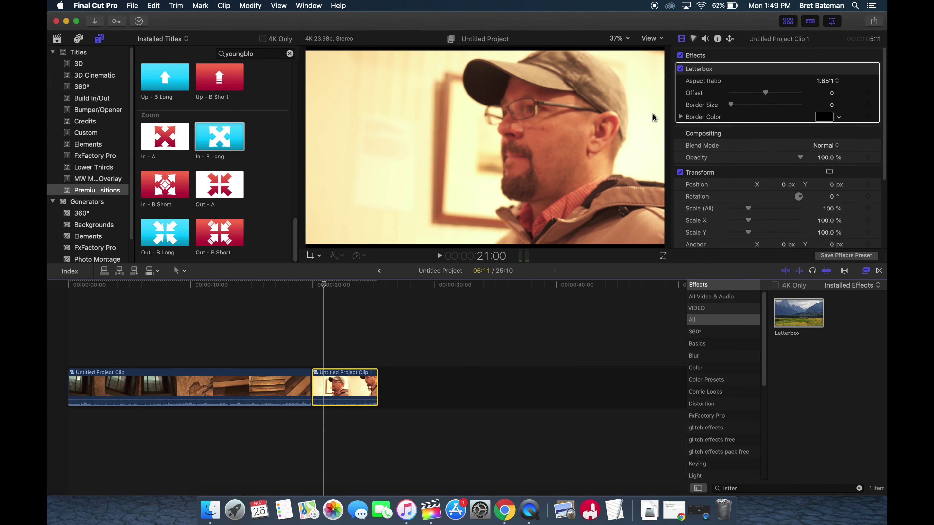
- Set the Letterbox aspect ratio to 2.35:1 on the second compound clip and on the first one
left_click(829, 81)
left_click(825, 90)
left_click(261, 379)
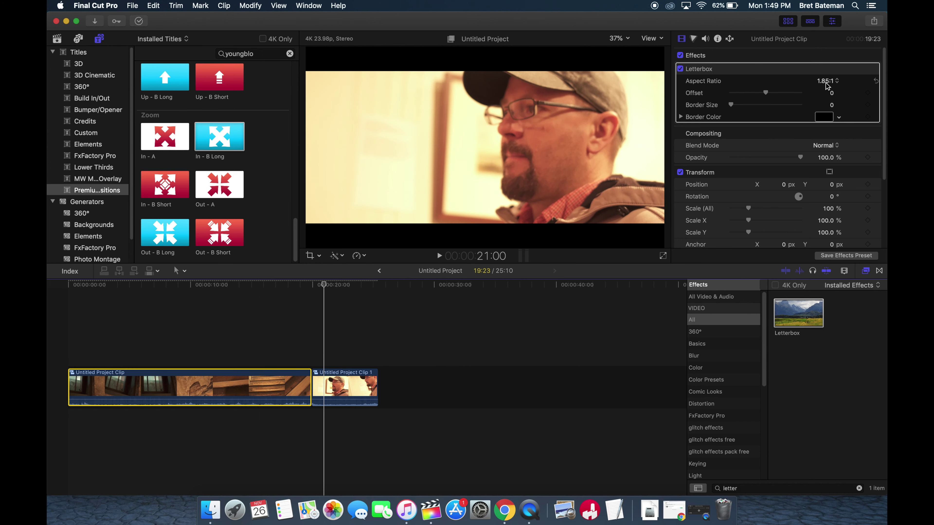
left_click(830, 82)
left_click(831, 90)
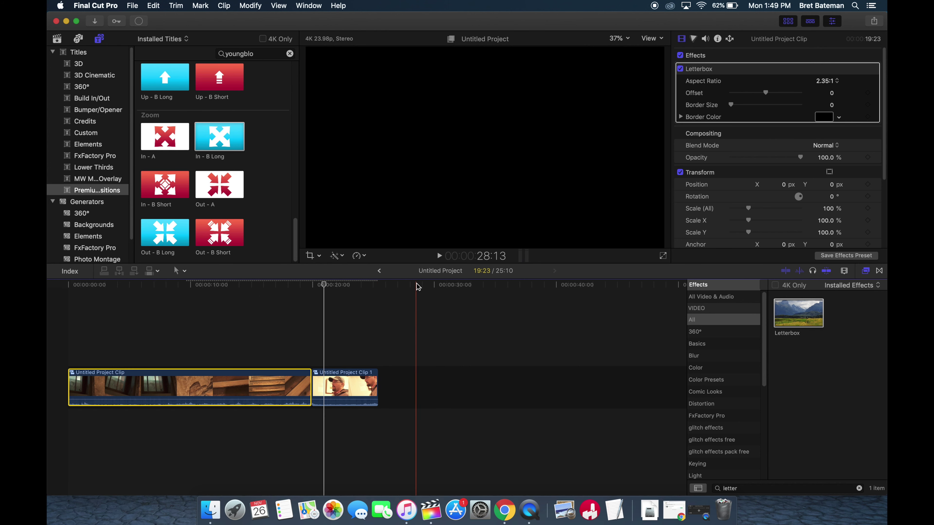
- Play back the zoom transition between the two letterboxed compound clips and close the effects browser
key("space")
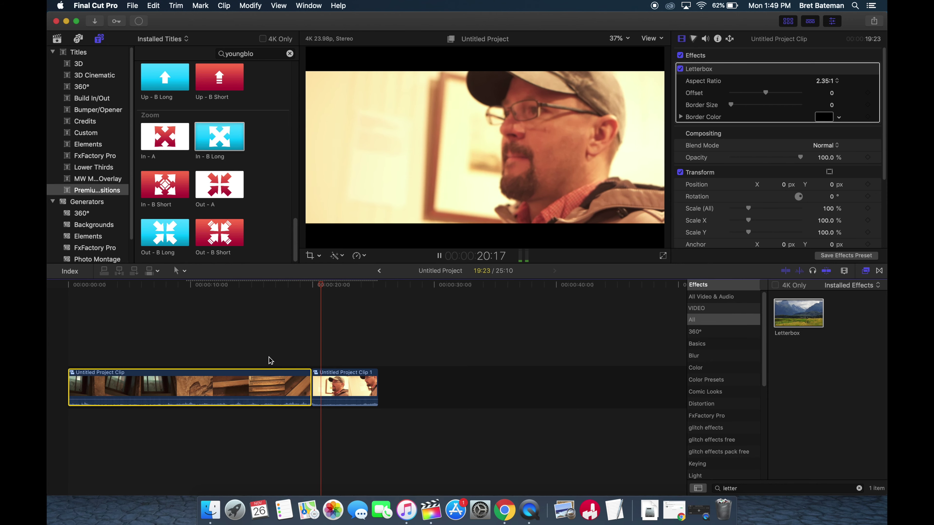
key("space")
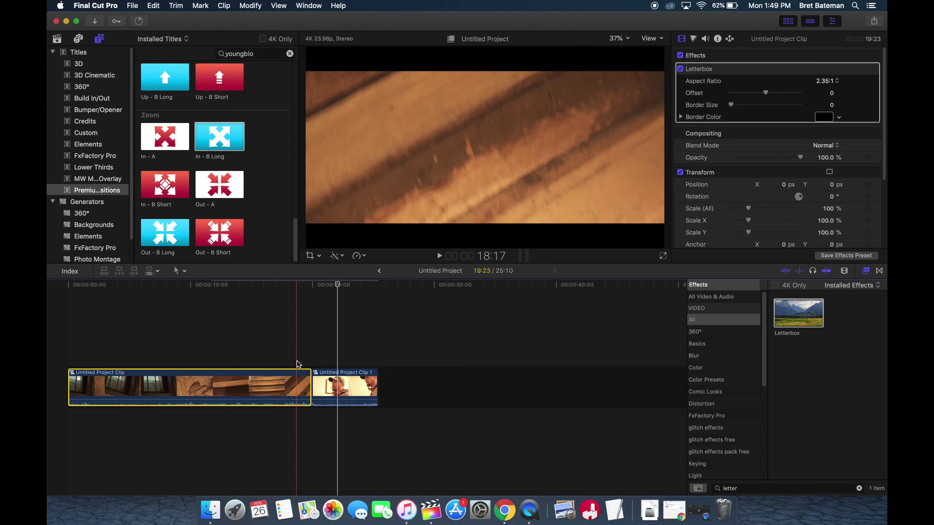
left_click(867, 272)
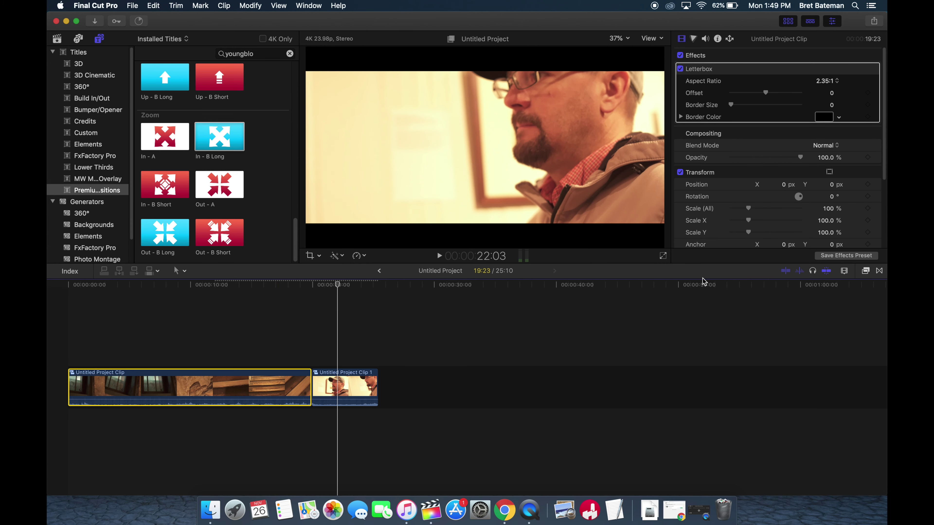